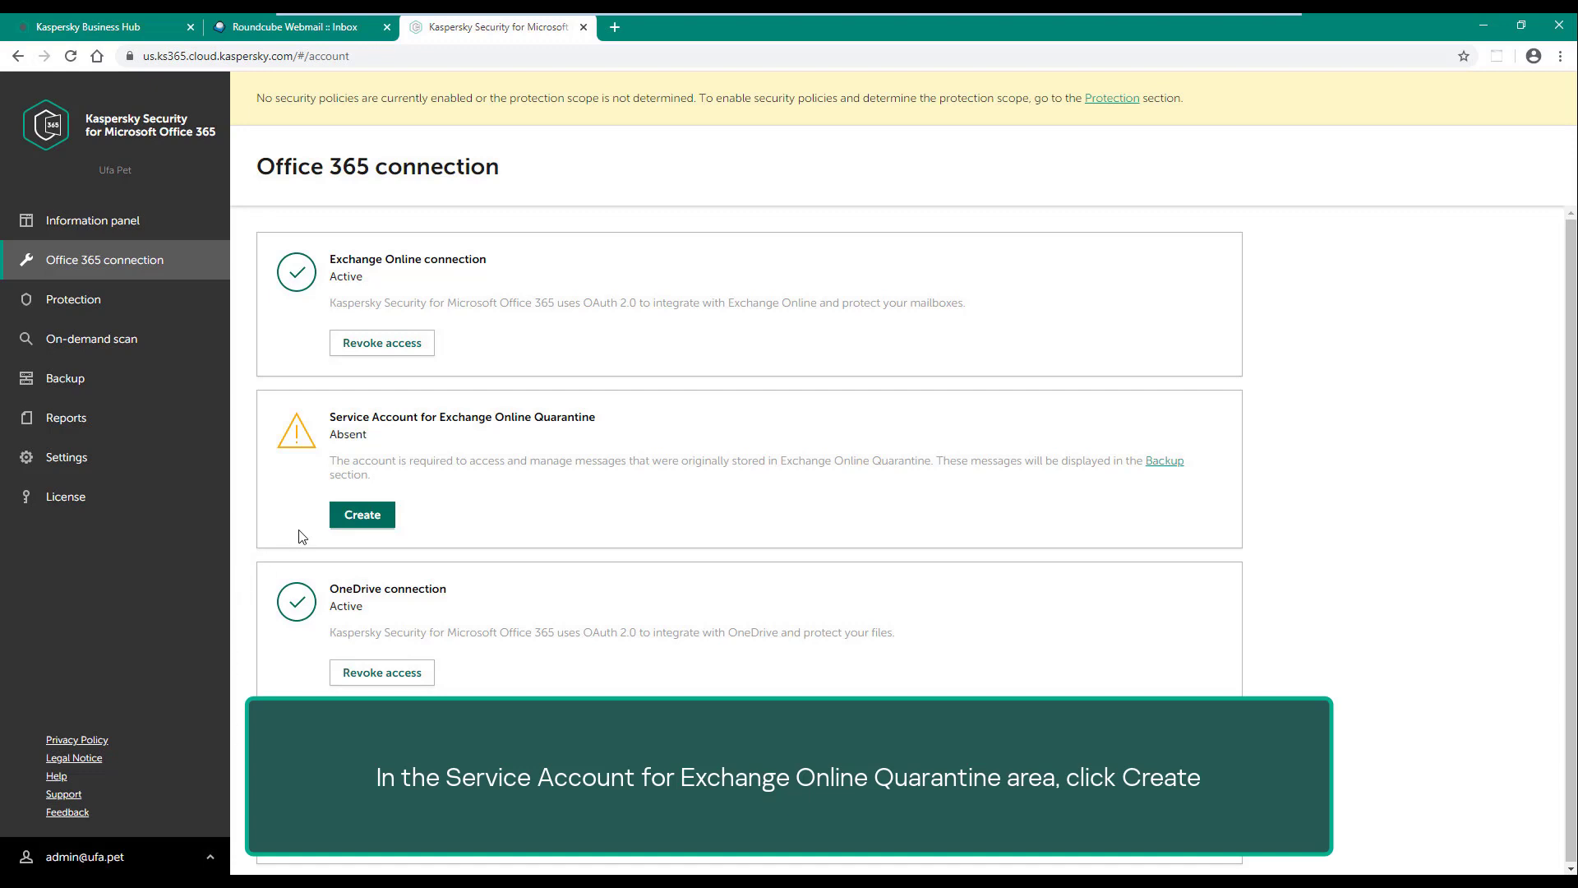
Start creating the Exchange Online quarantine service account and choose manual creation
left_click(339, 528)
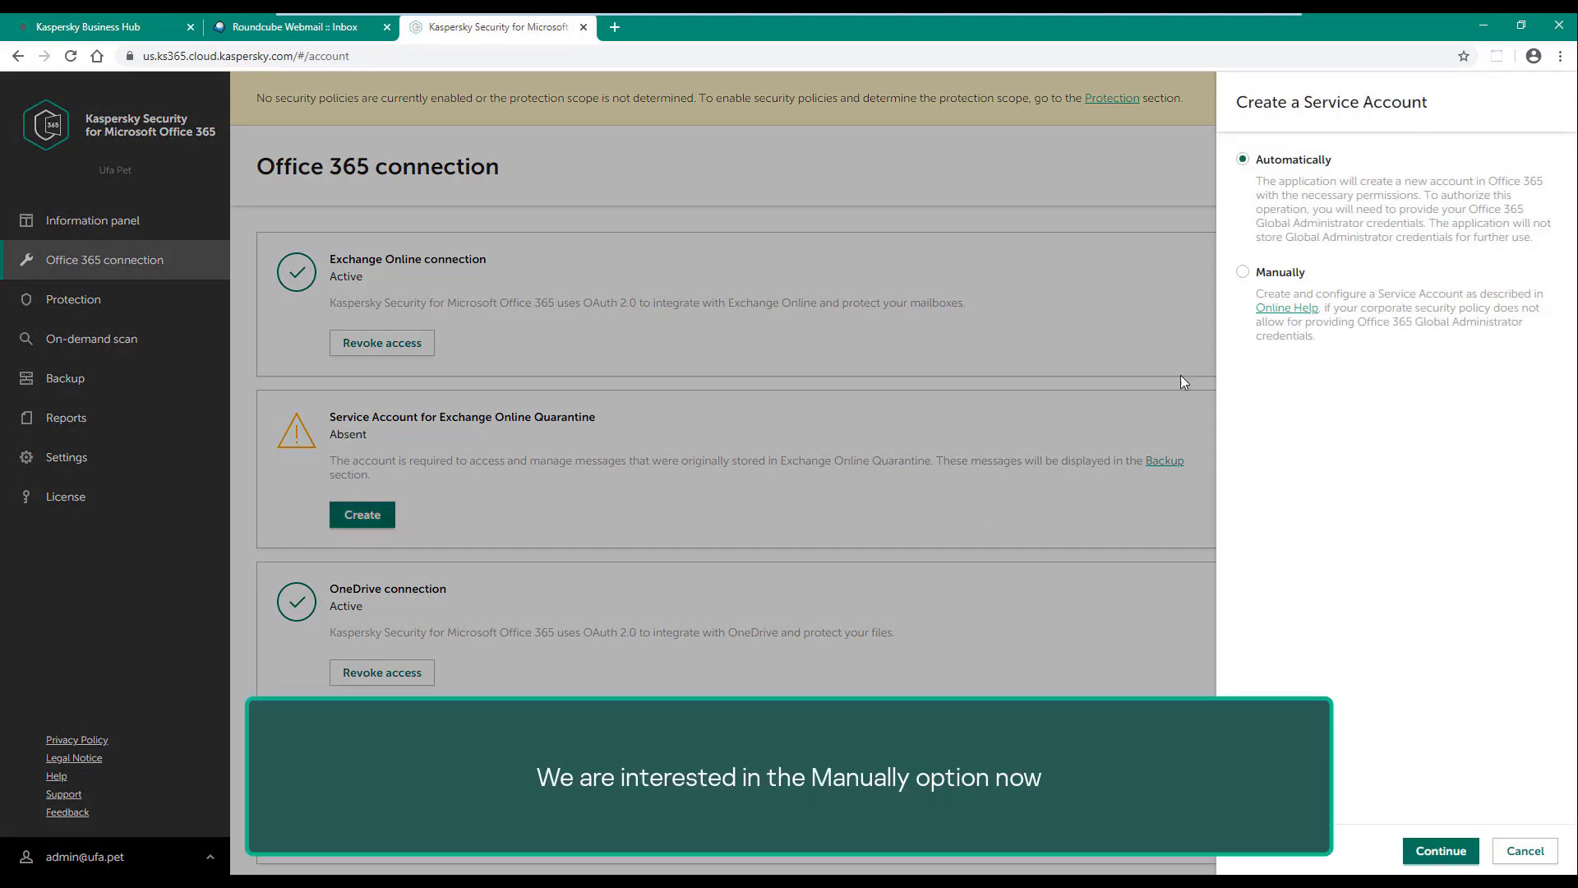
left_click(1242, 273)
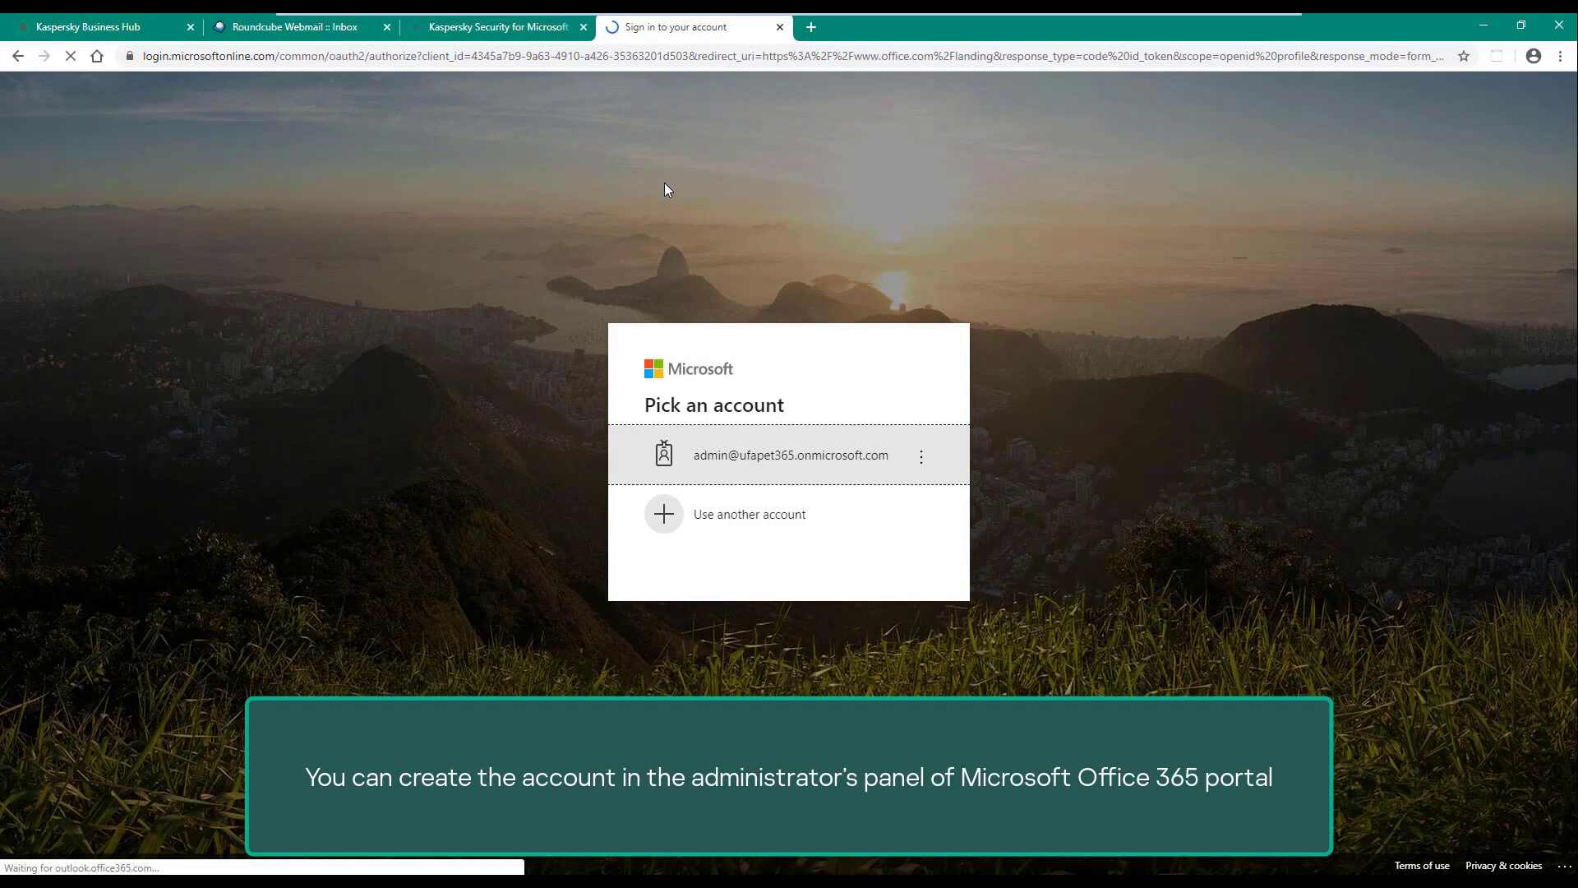
Sign in as administrator and go to Active users in the Microsoft 365 admin center
left_click(617, 457)
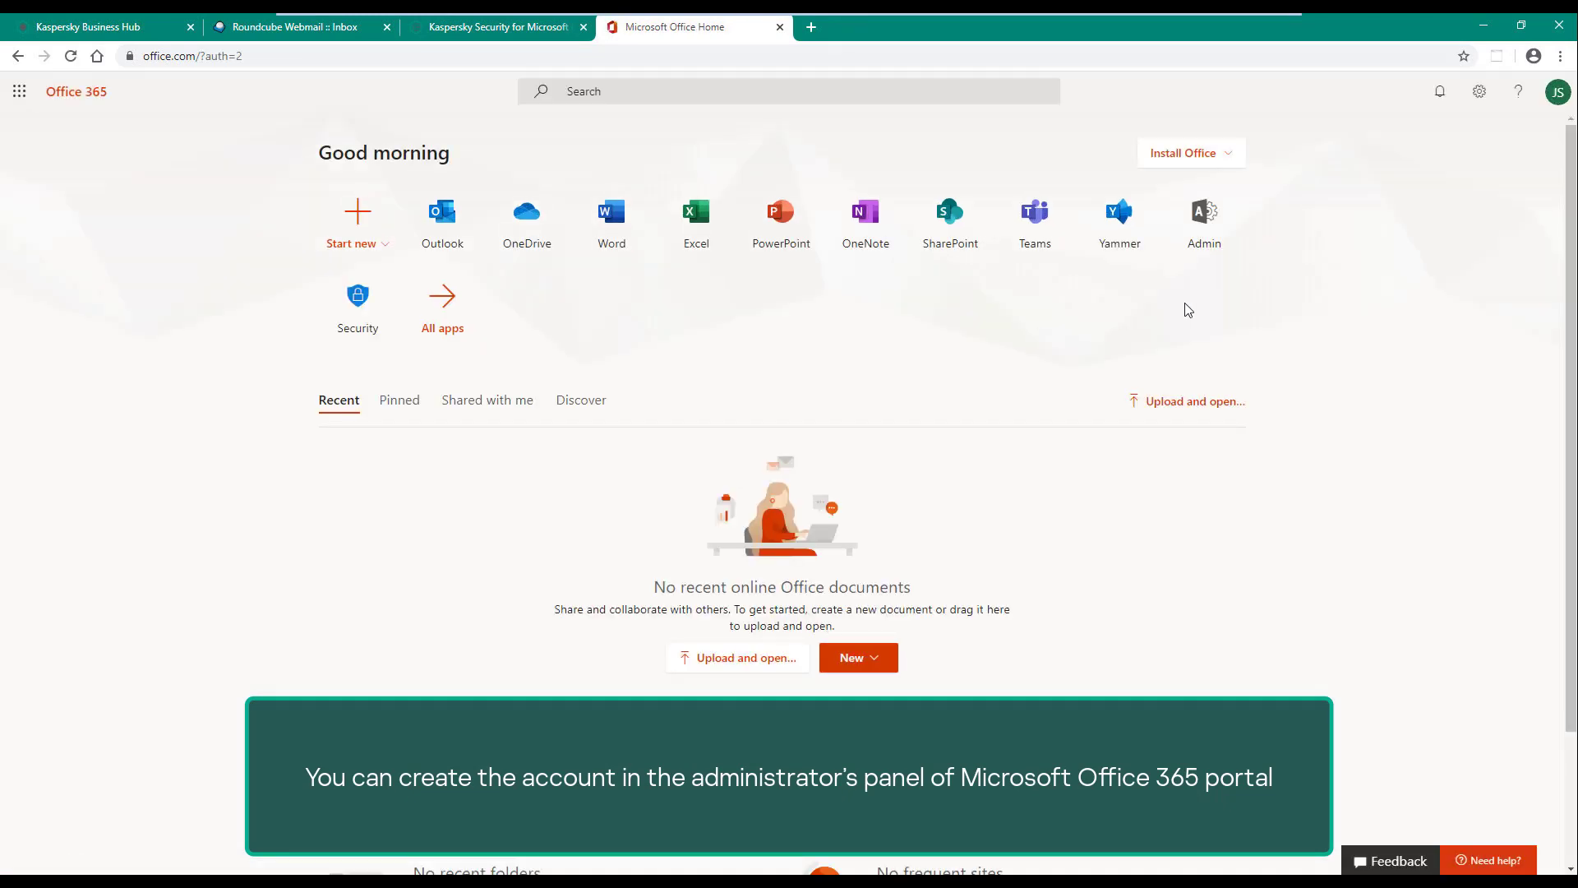
left_click(1202, 217)
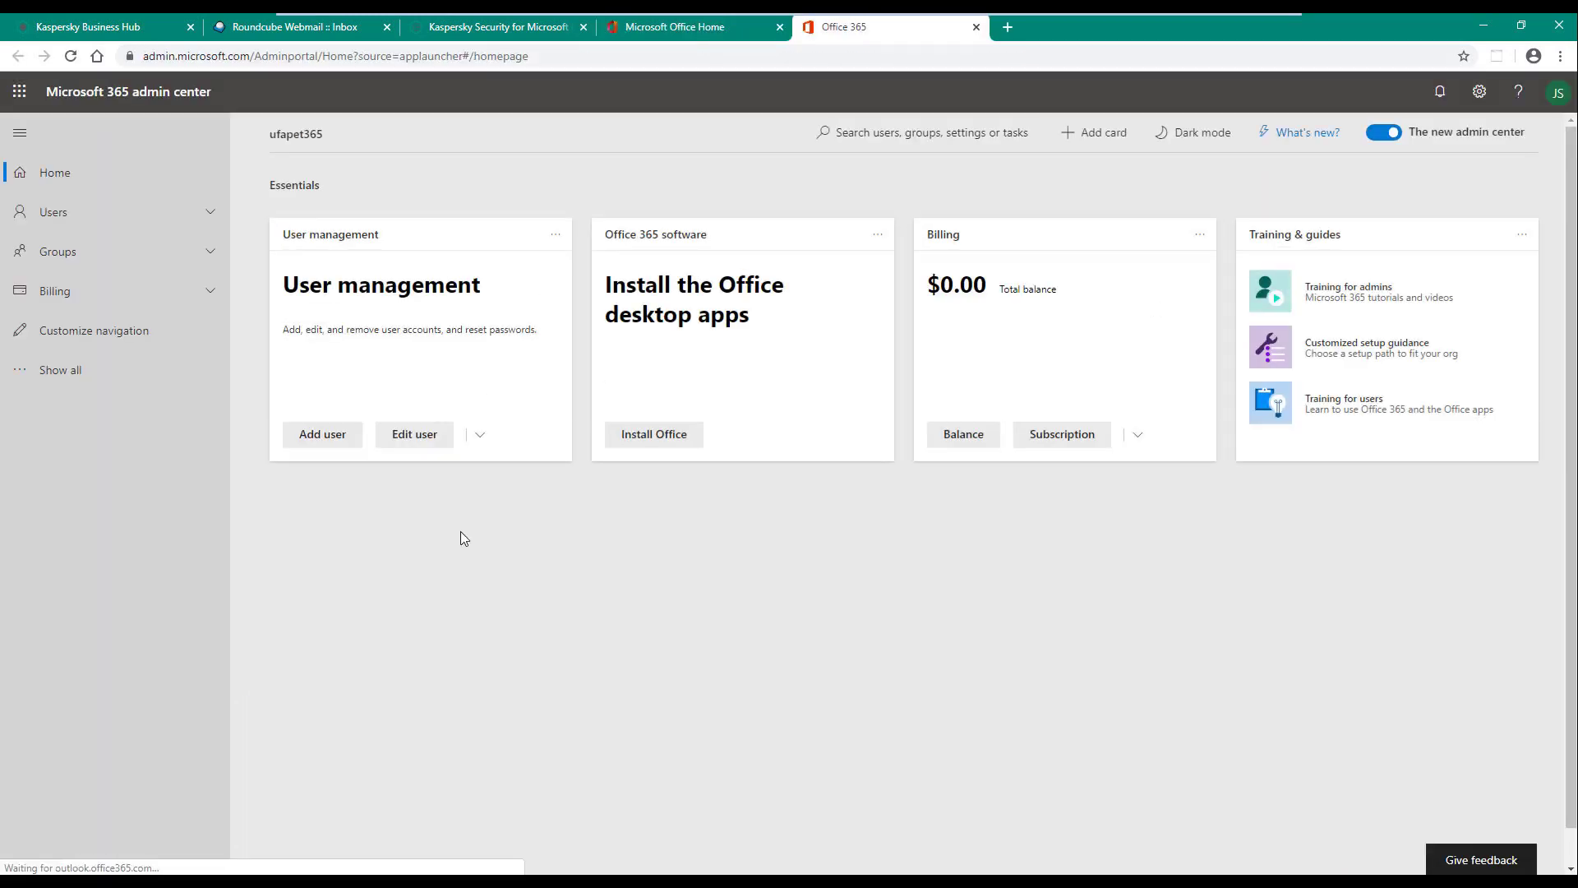
left_click(212, 217)
left_click(210, 245)
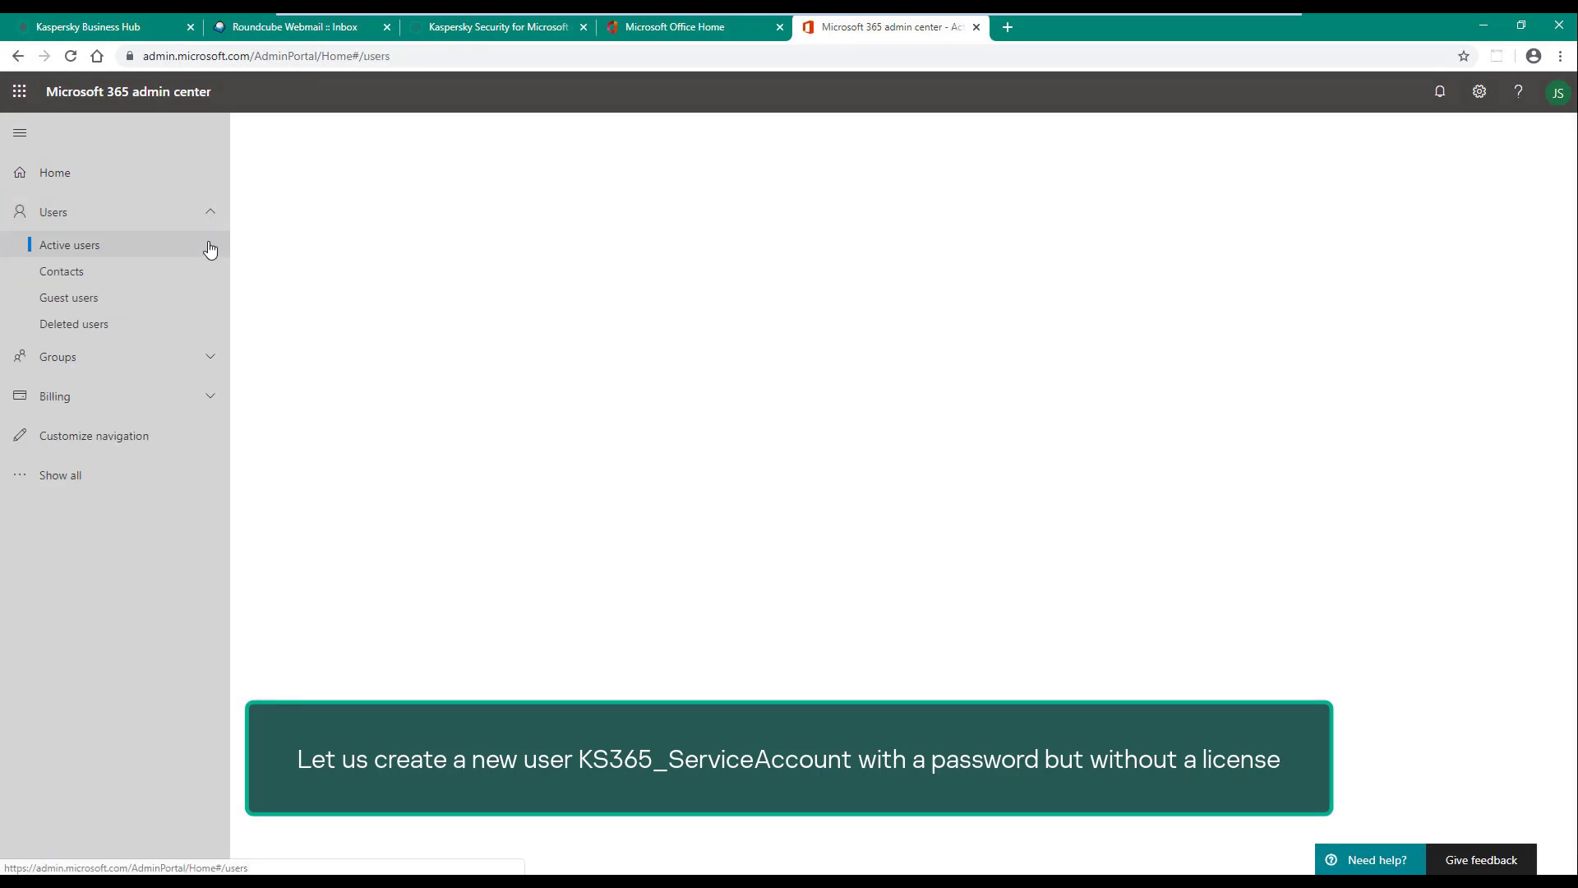
Enter display name KS365_ServiceAccount, username ks365_serviceaccount and a custom password for a new user
left_click(315, 267)
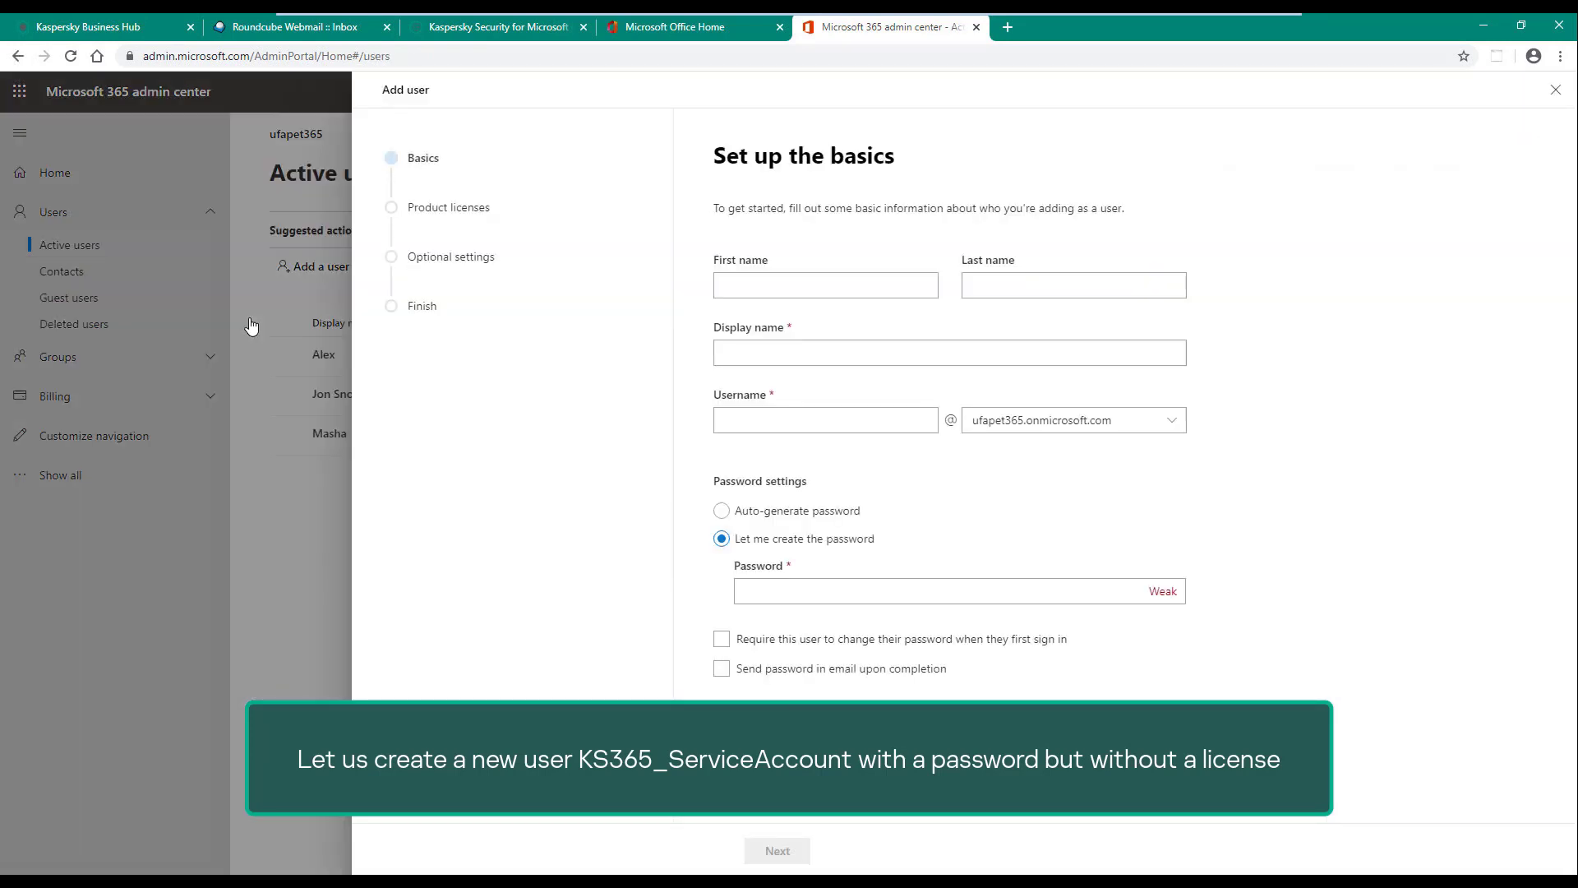
left_click(731, 354)
type("KS365_ServiceAccount")
key("Tab")
type("ks365_serviceaccount")
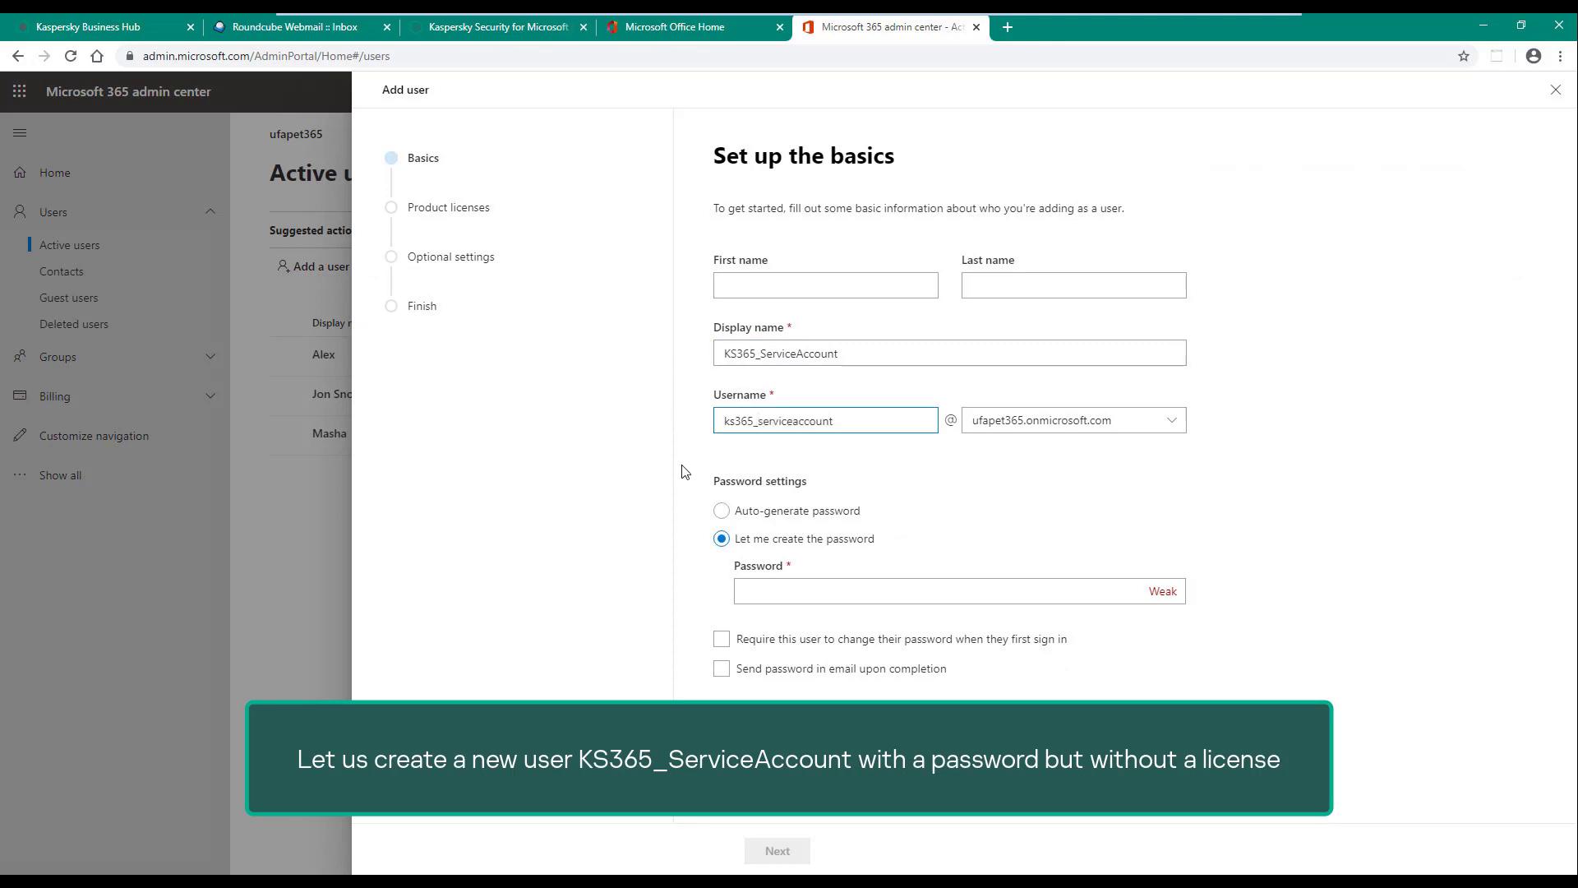
left_click(745, 589)
type("••••••••")
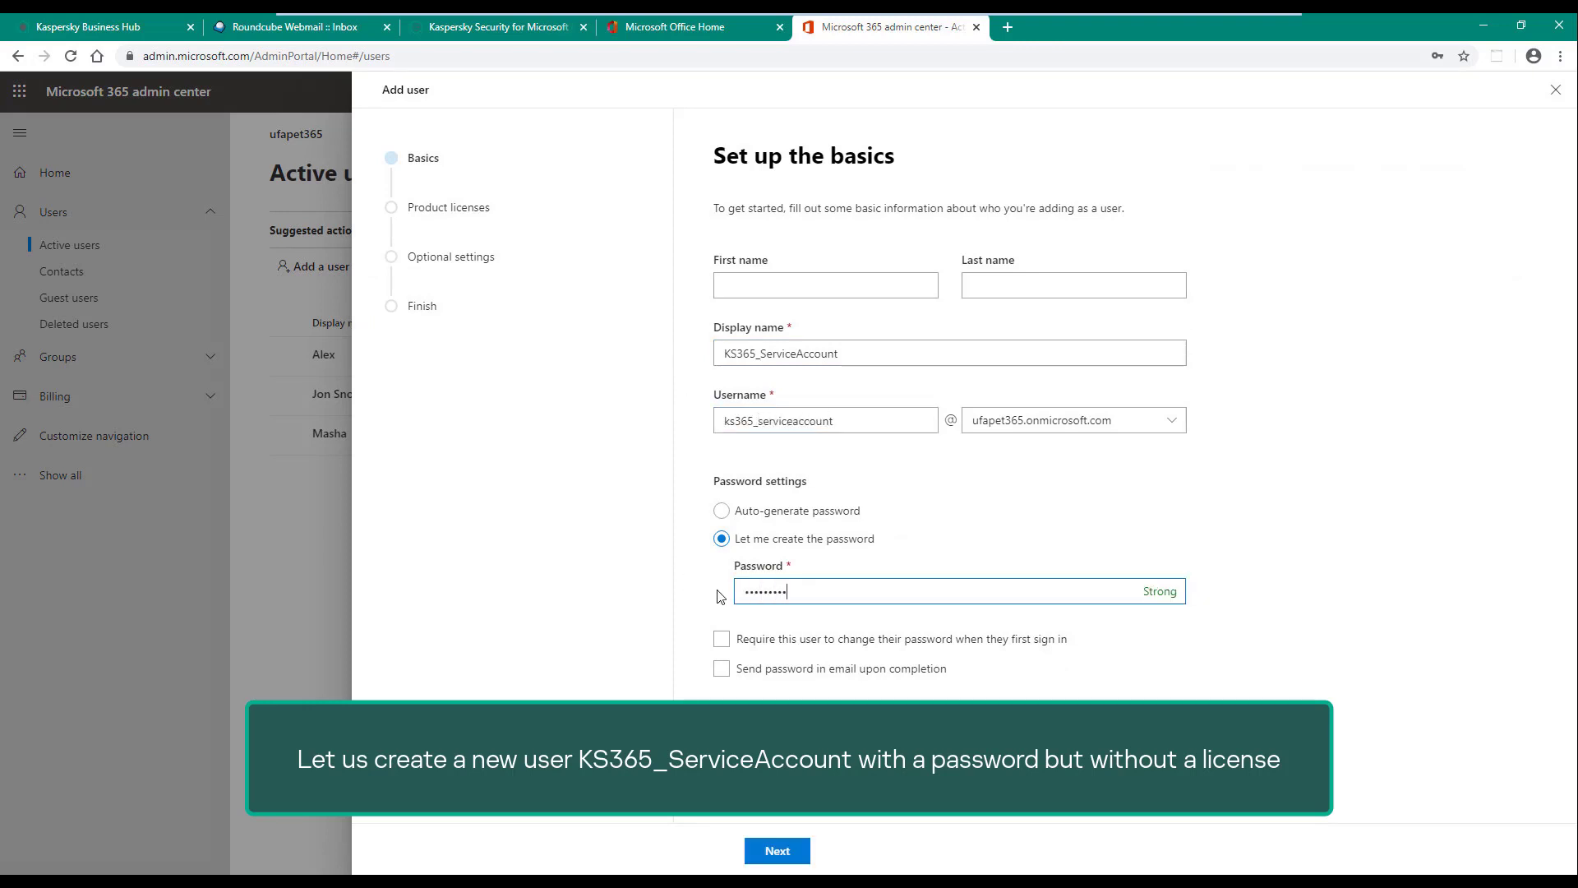
type("•")
Create the user without a product license and finish adding it
left_click(777, 851)
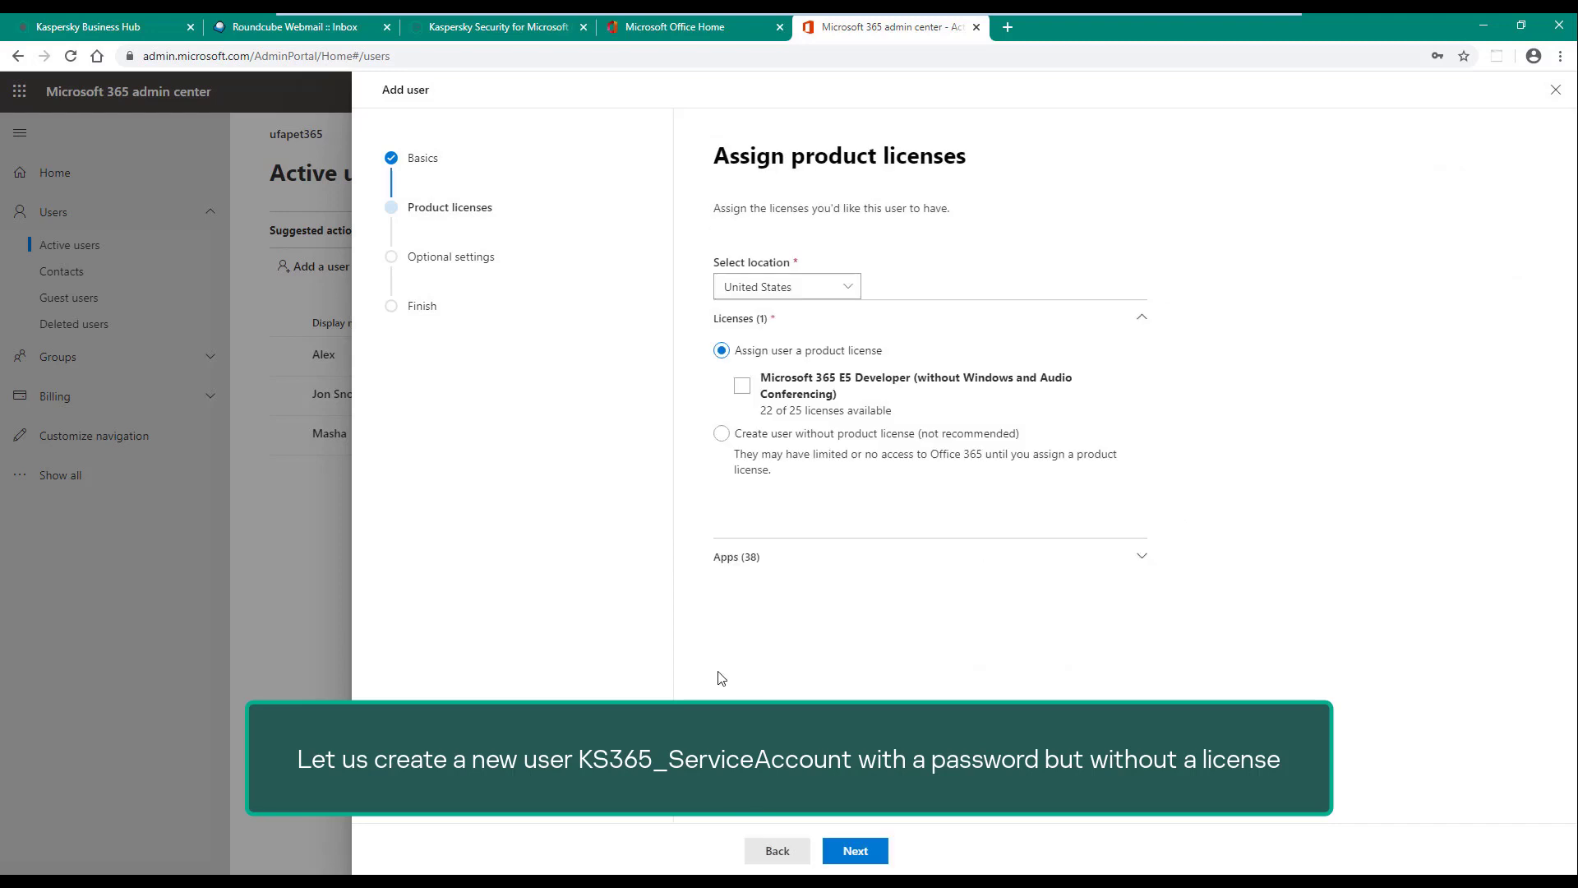
left_click(722, 433)
left_click(855, 852)
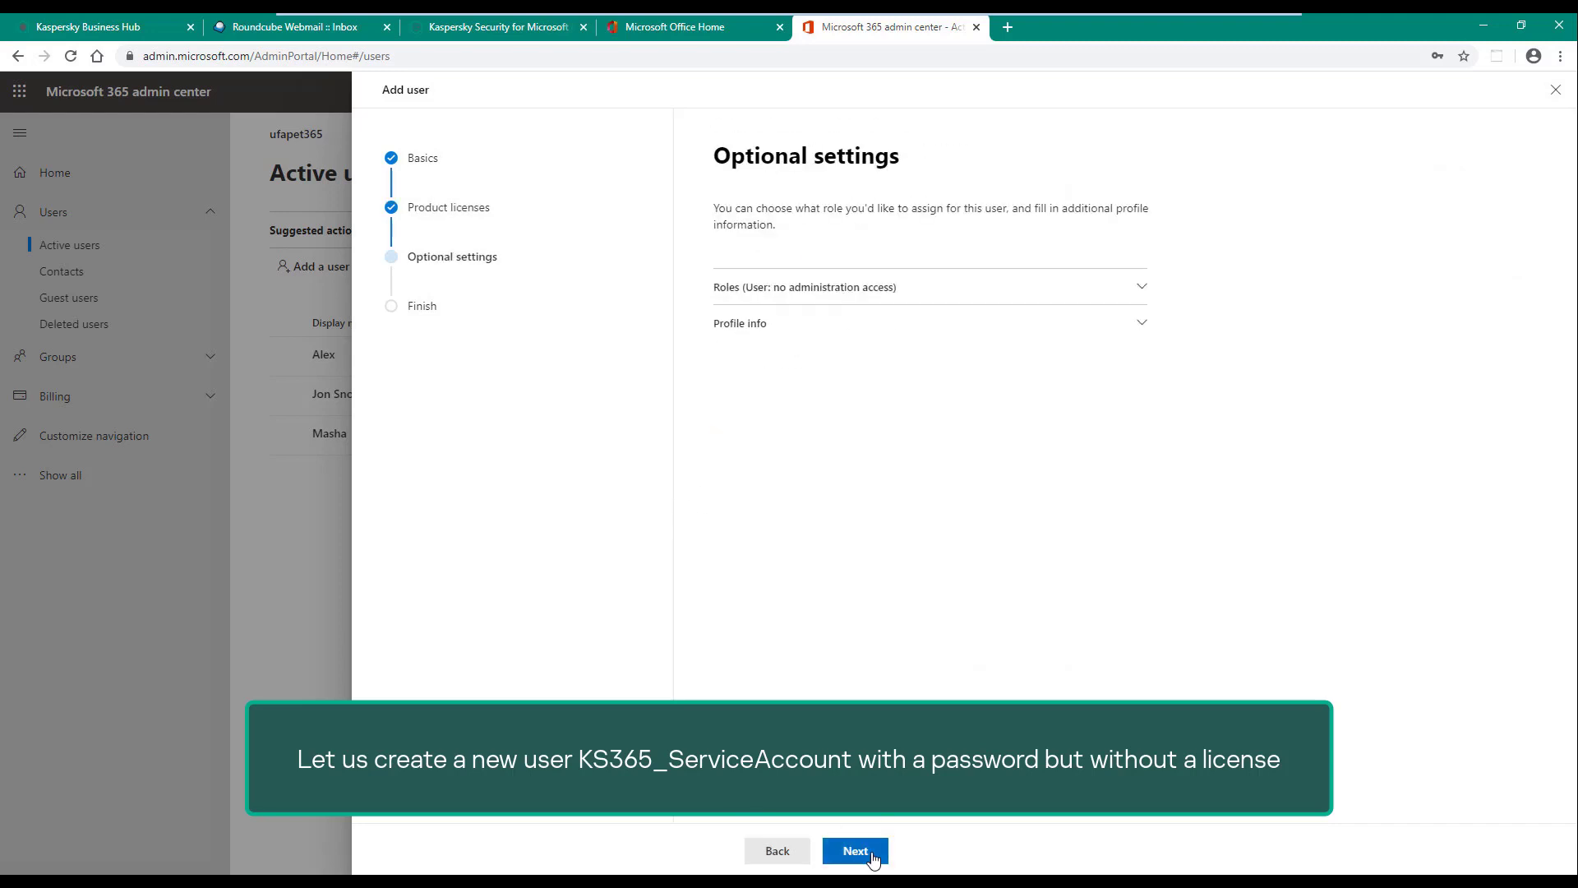
left_click(854, 851)
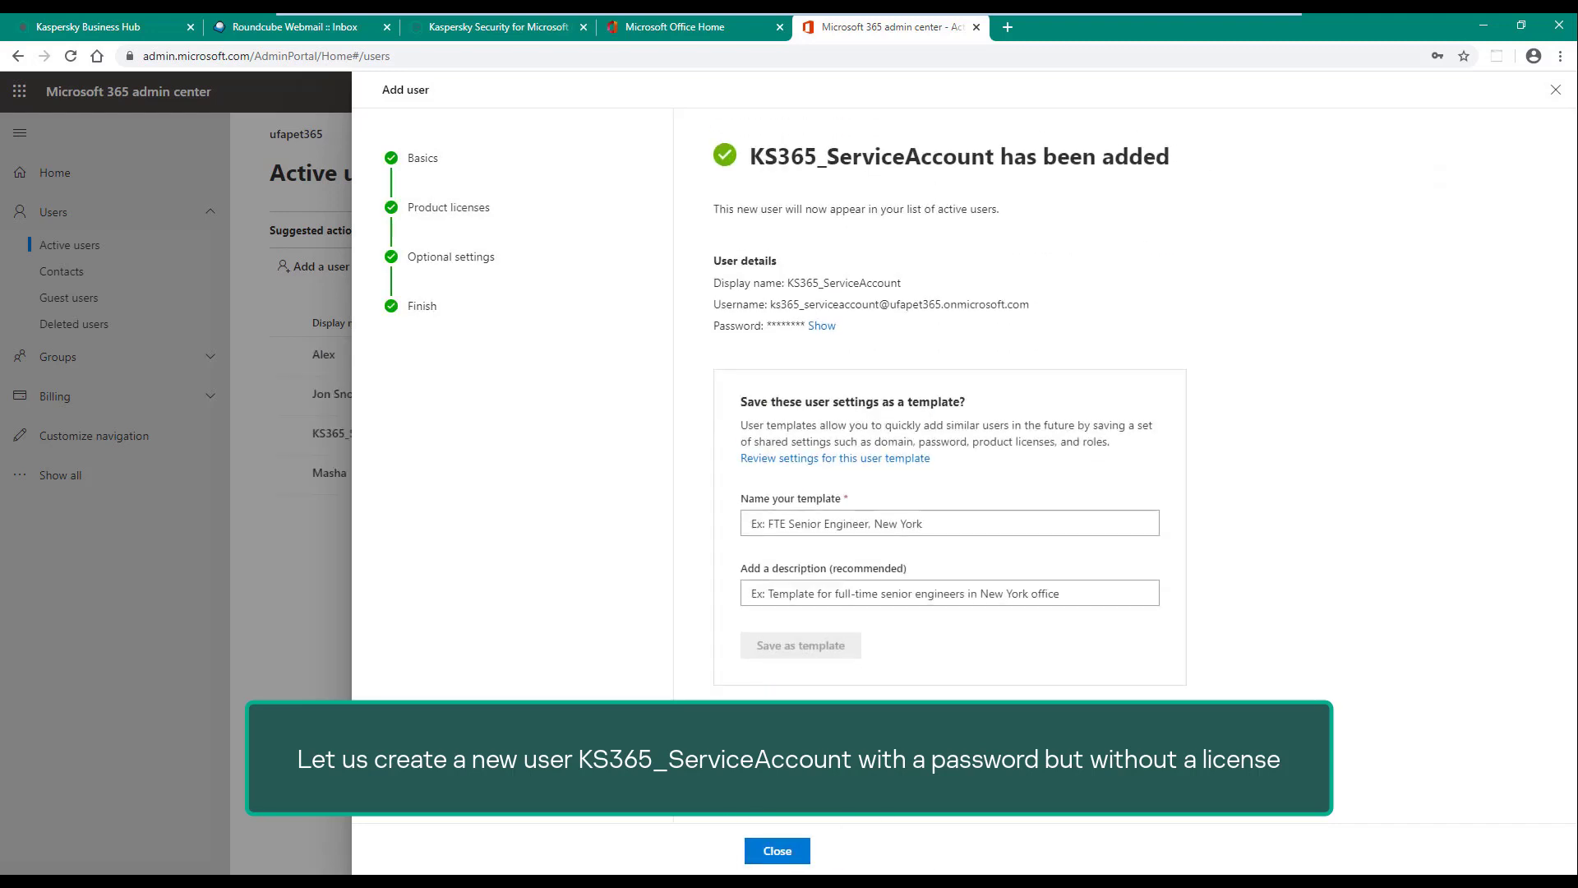
Open the admin role groups under permissions in the Exchange admin center
left_click(777, 852)
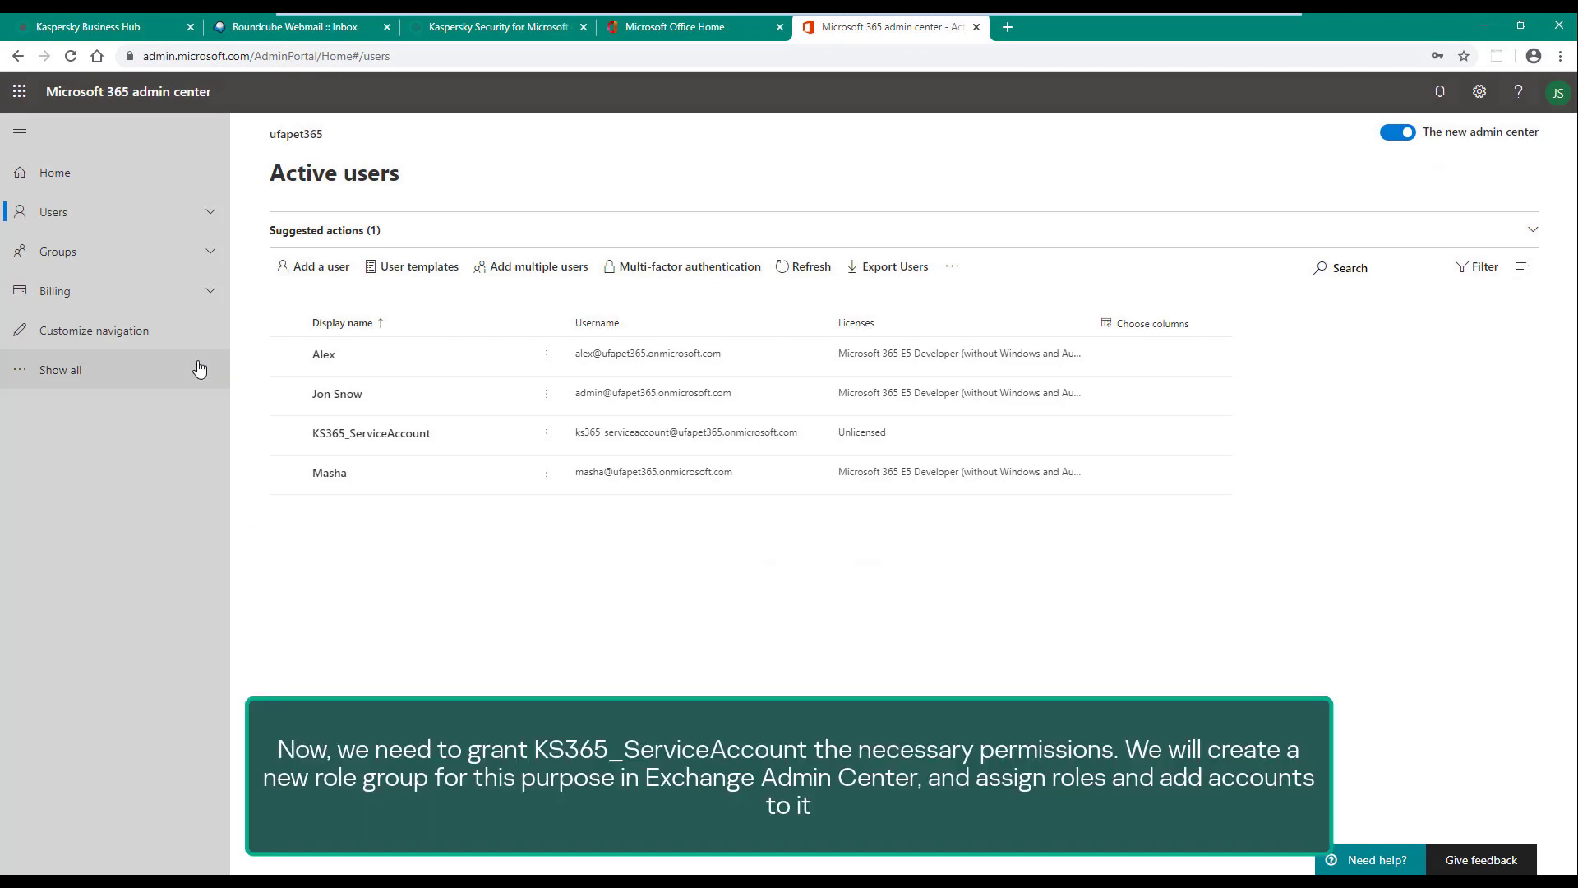
left_click(197, 369)
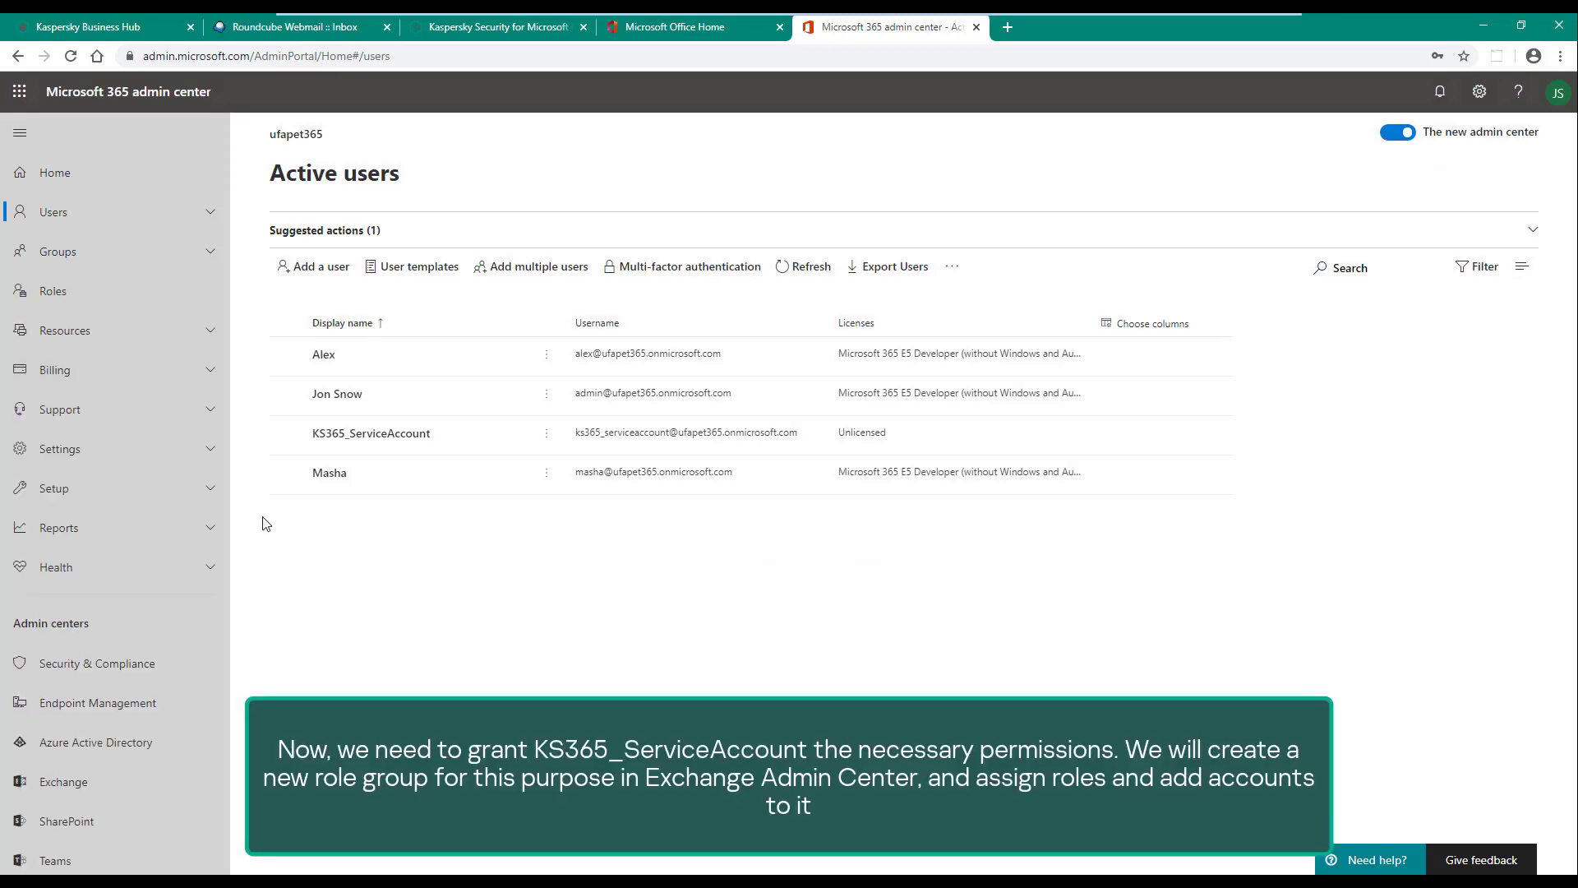
left_click(190, 784)
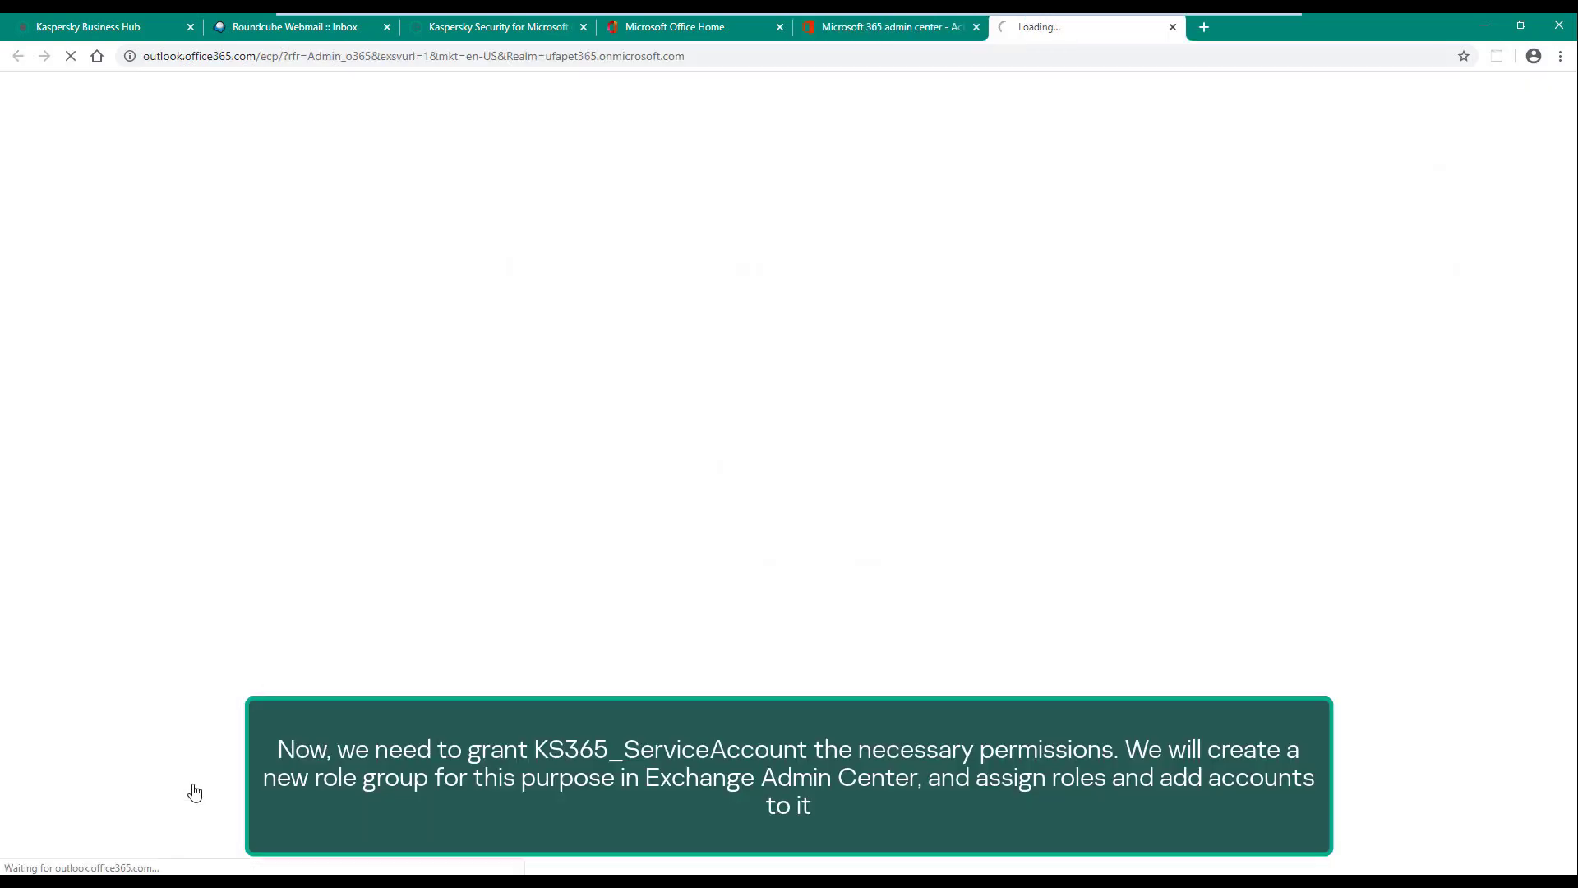
left_click(144, 251)
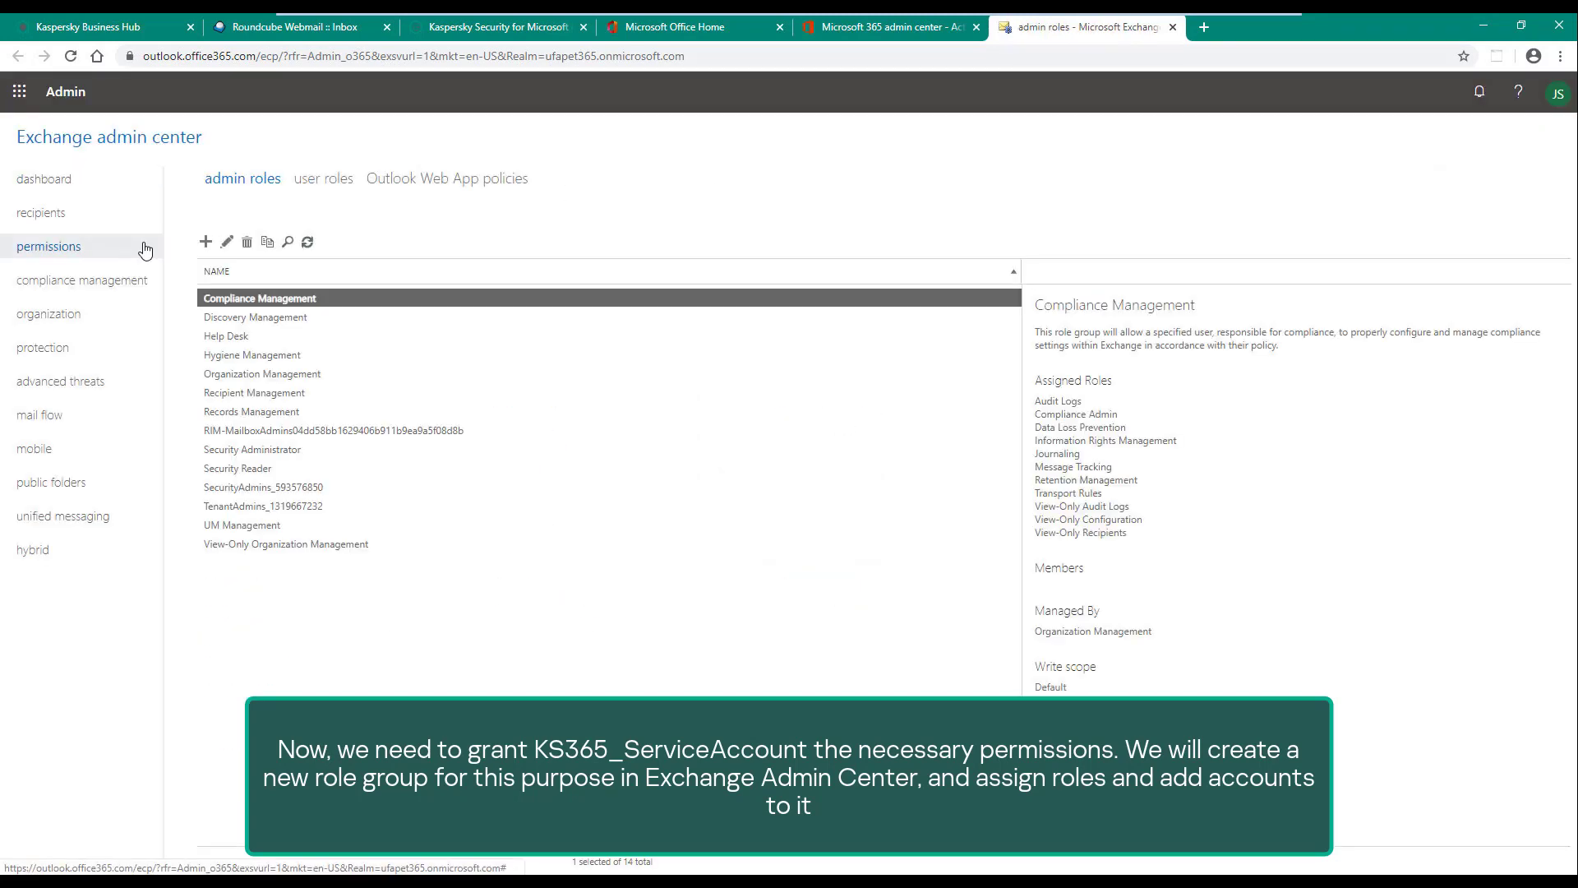
Start a new role group named KS365 and assign it the Security Admin role
left_click(206, 245)
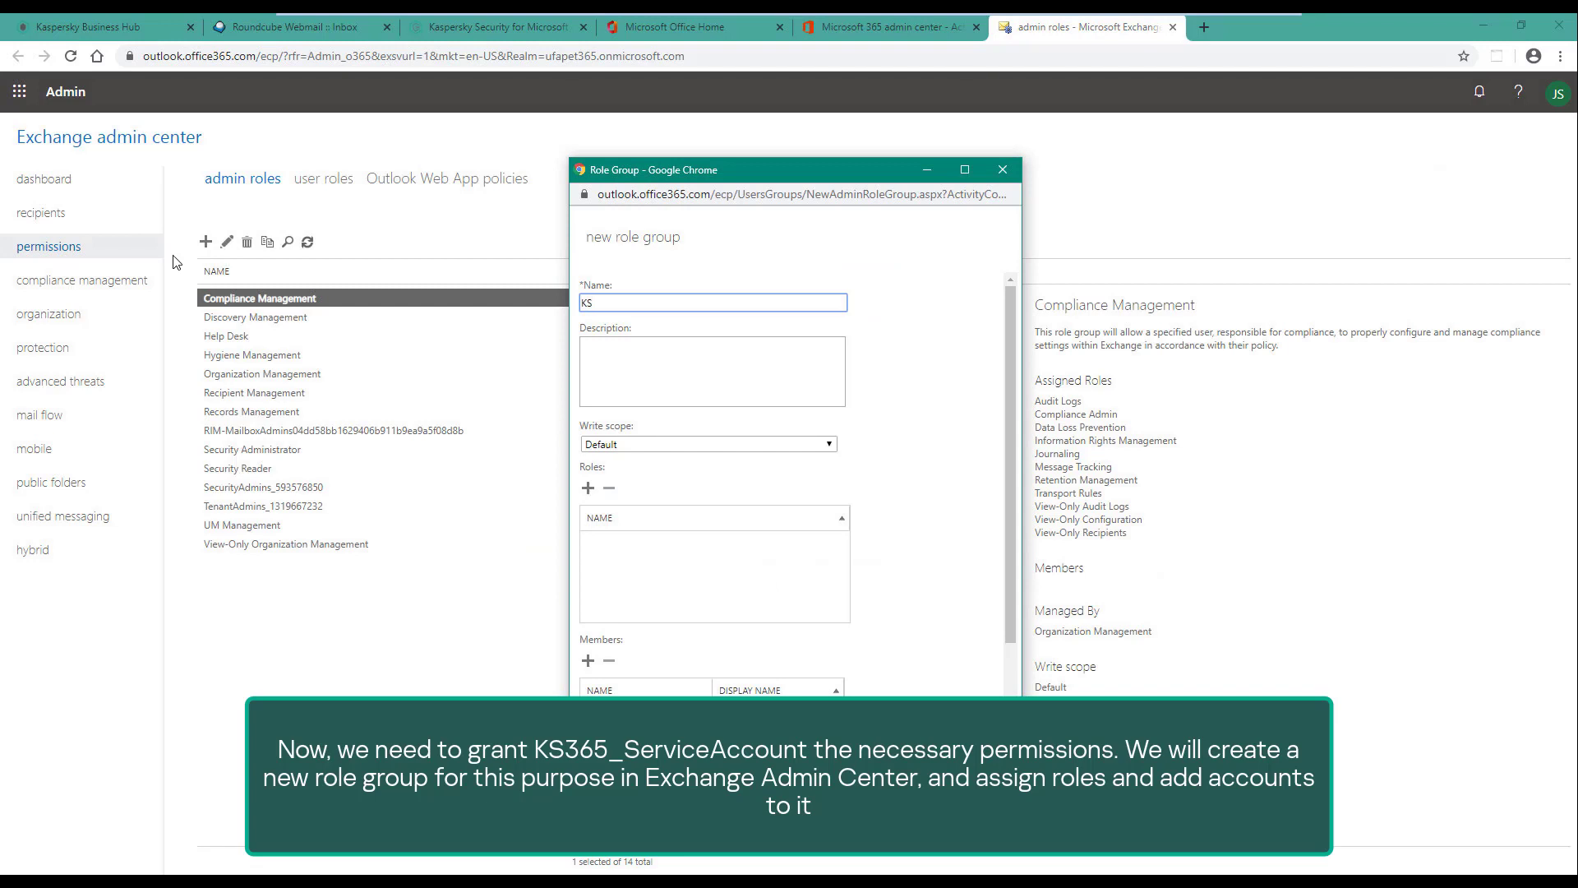
type("365")
left_click(589, 488)
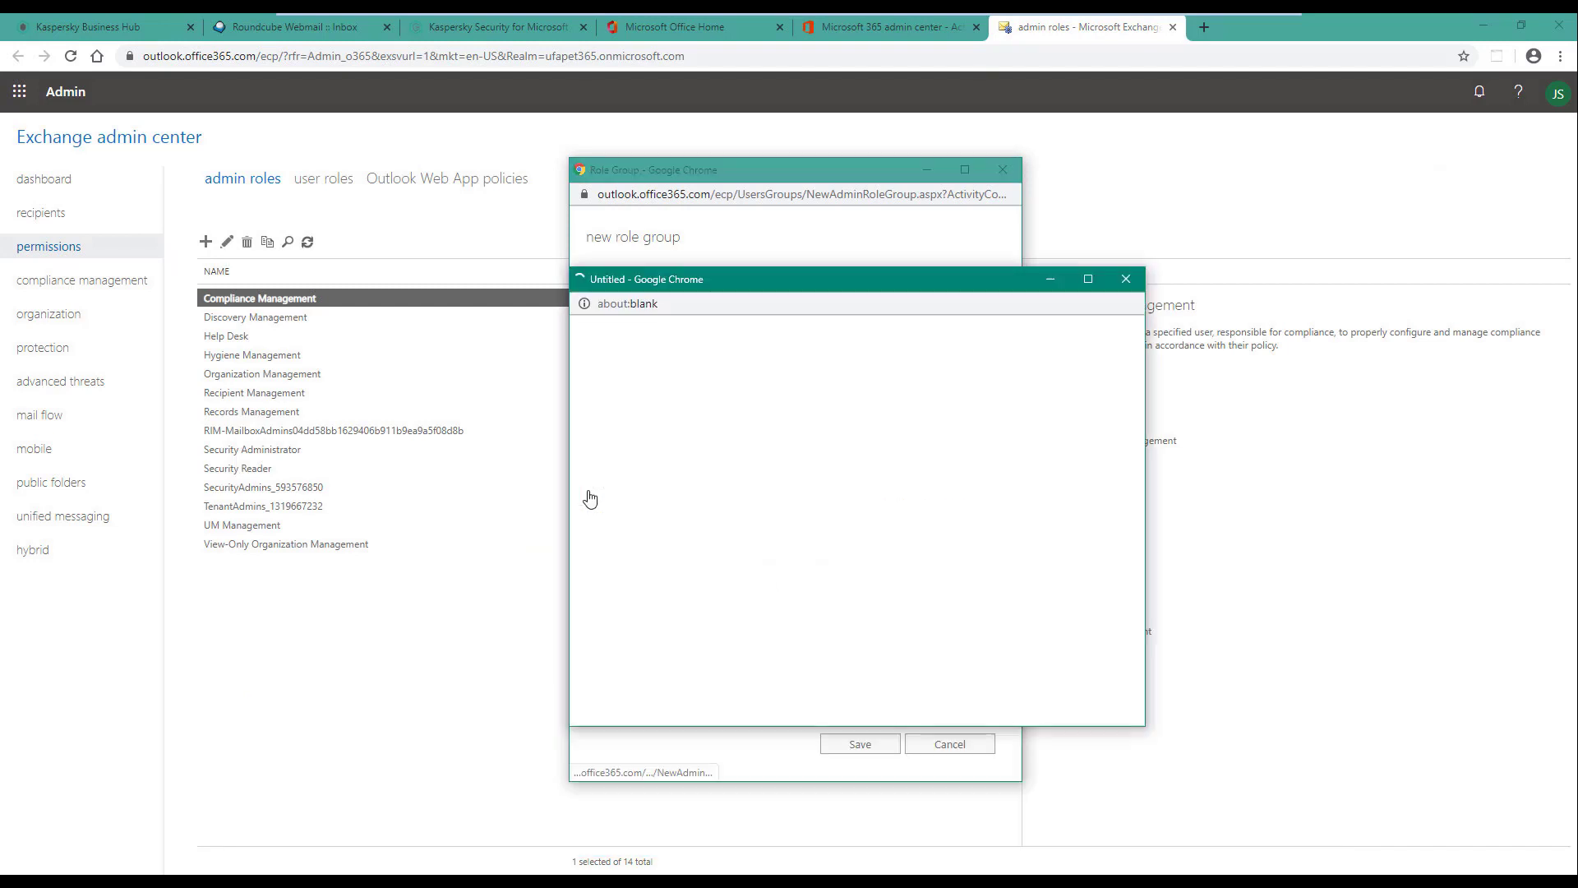
scroll(907, 407, "down", 1)
scroll(907, 407, "down", 1)
scroll(906, 407, "down", 1)
scroll(907, 408, "down", 1)
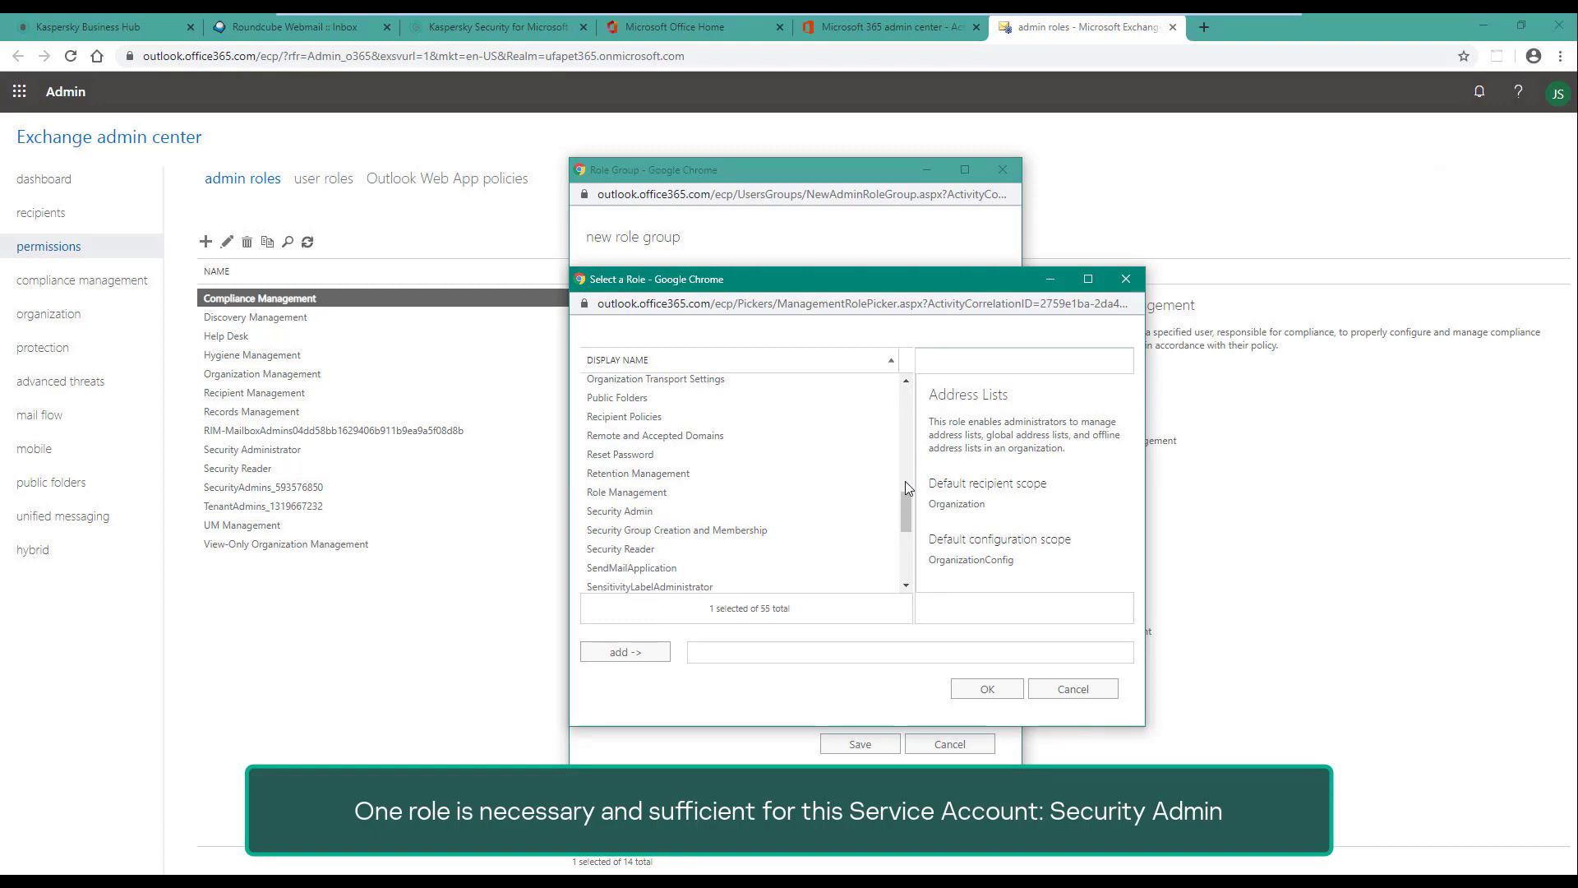
left_click(825, 513)
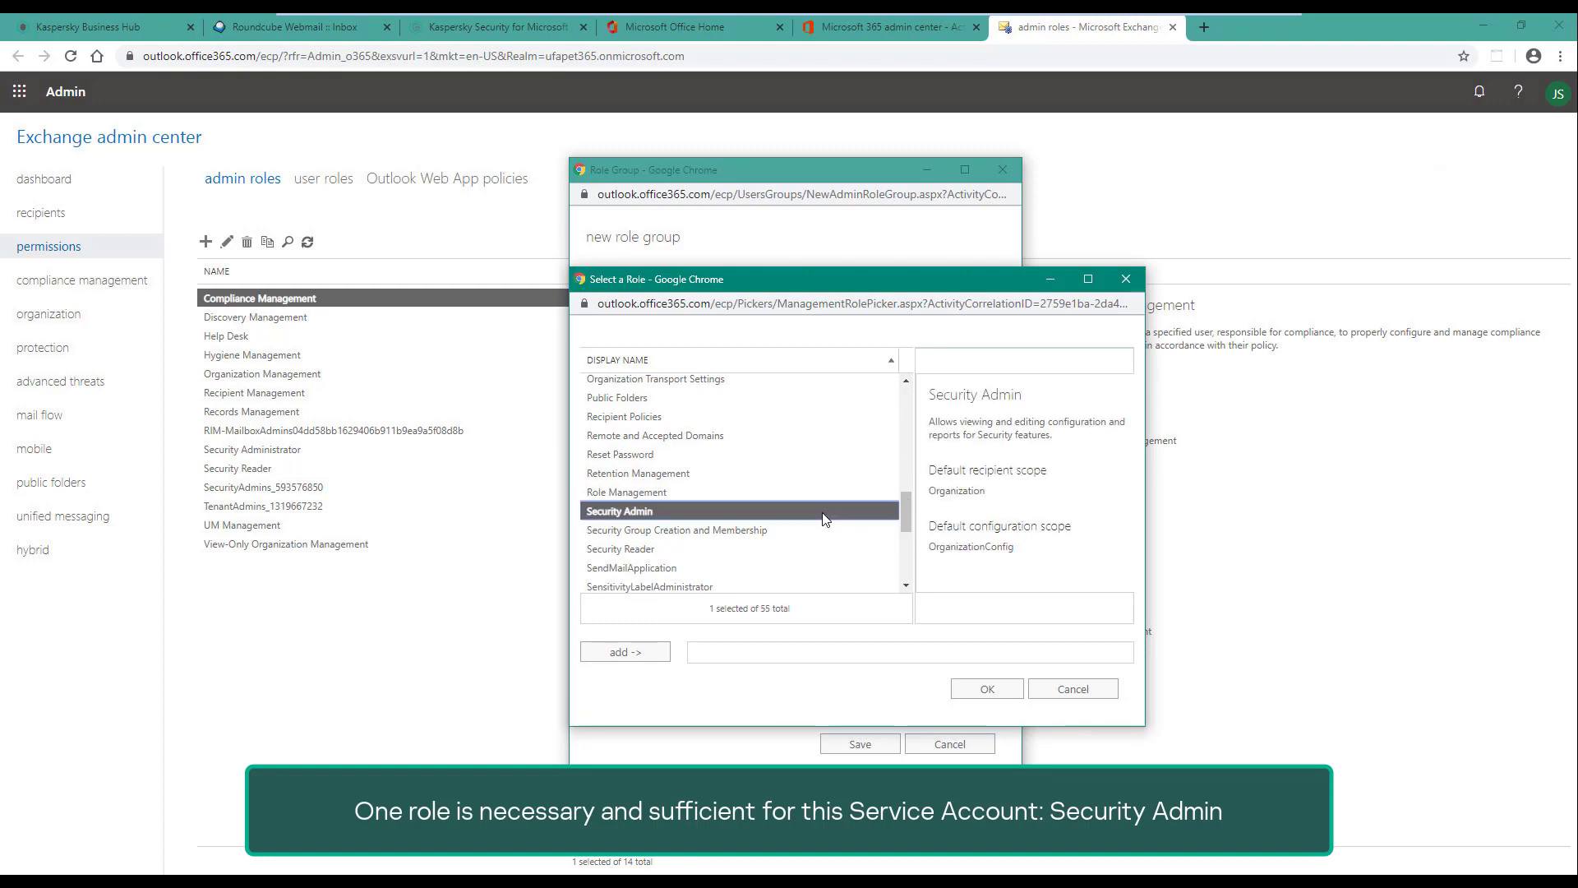
double_click(825, 519)
left_click(987, 688)
Add ks365_serviceaccount as the group's member and save the KS365 role group
left_click(588, 660)
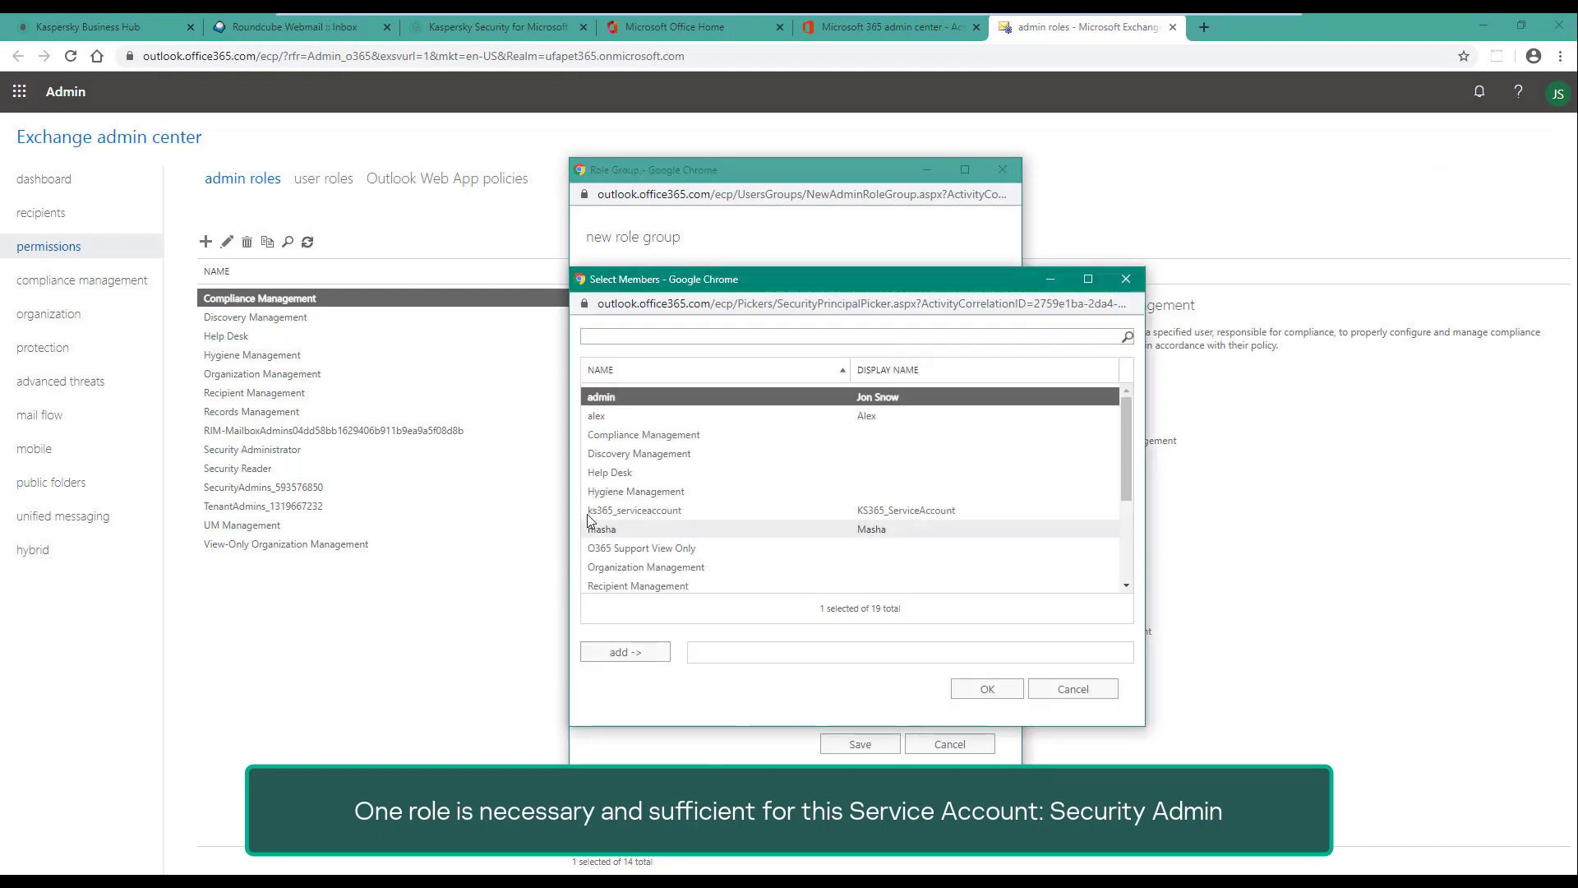
left_click(597, 511)
left_click(606, 653)
left_click(974, 691)
left_click(860, 744)
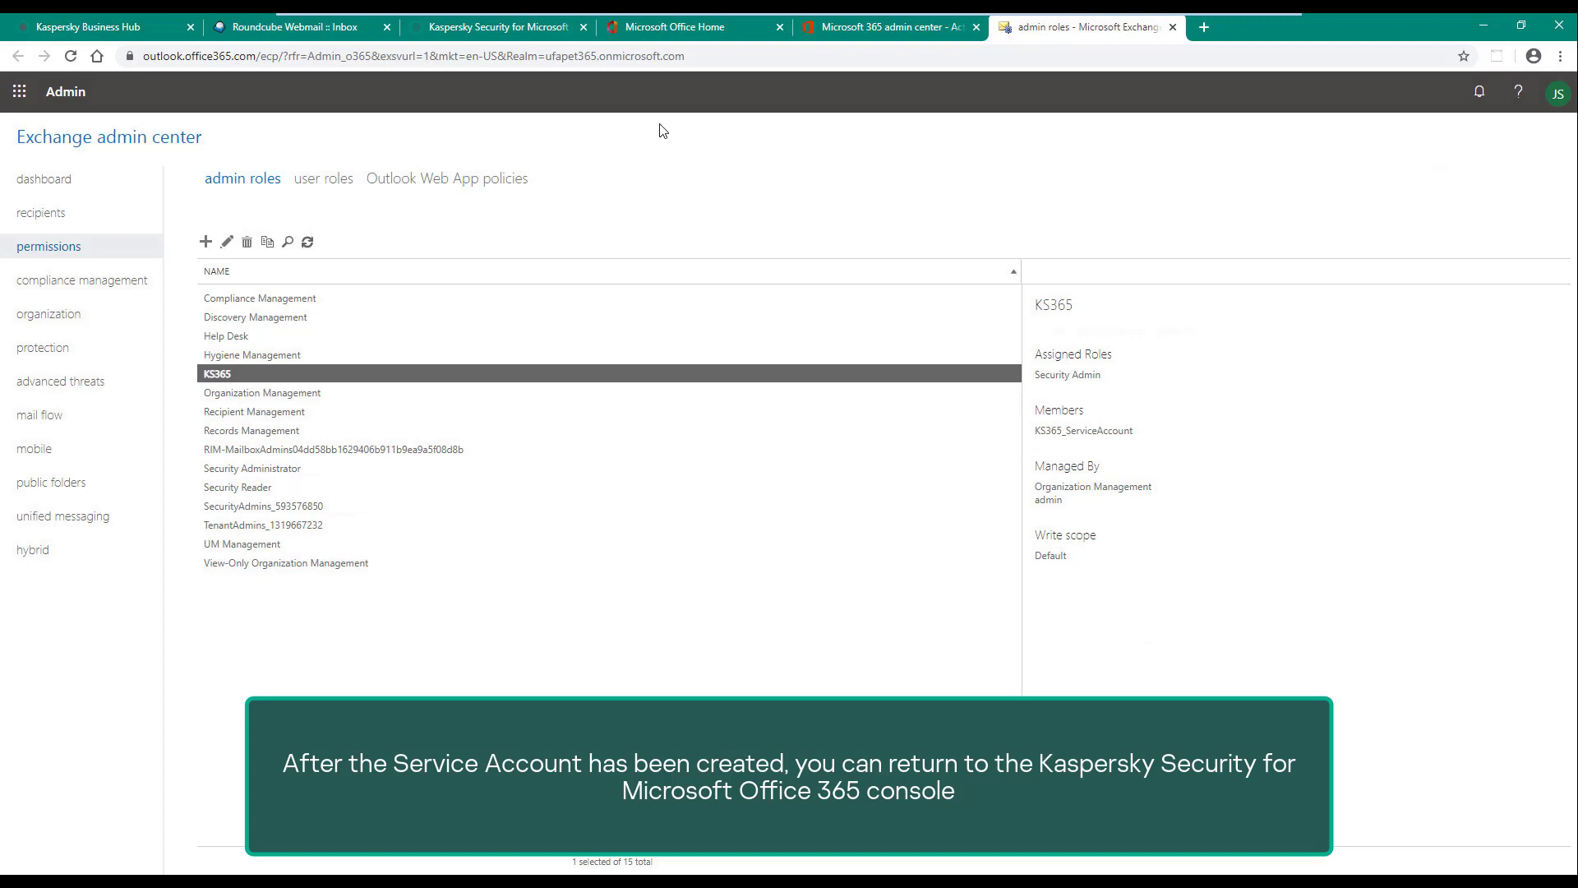
left_click(528, 30)
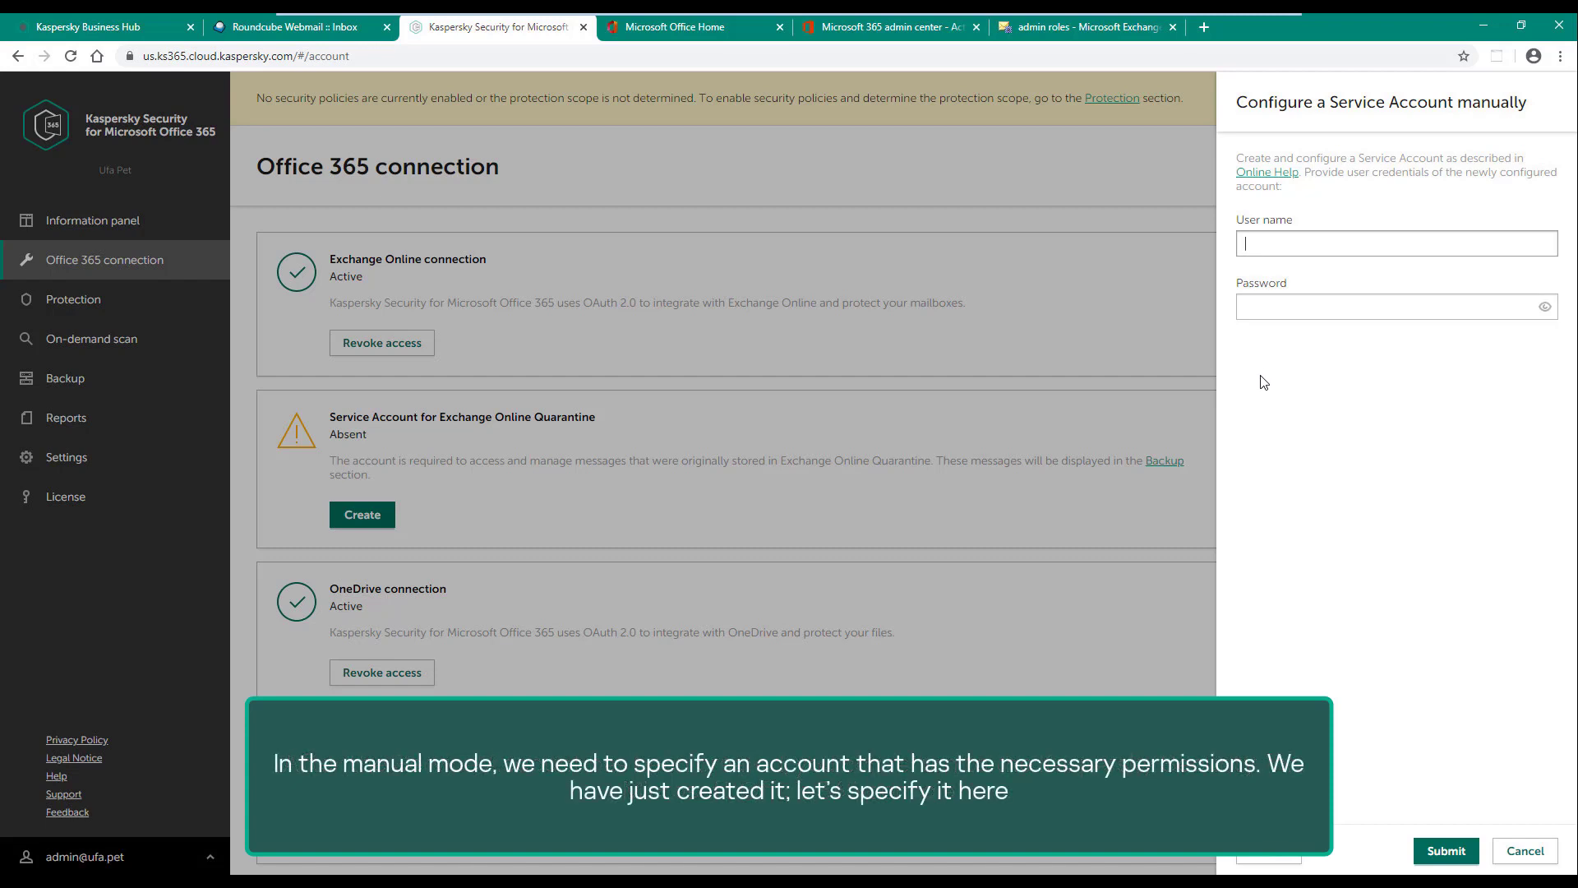
key("Tab")
type("*******")
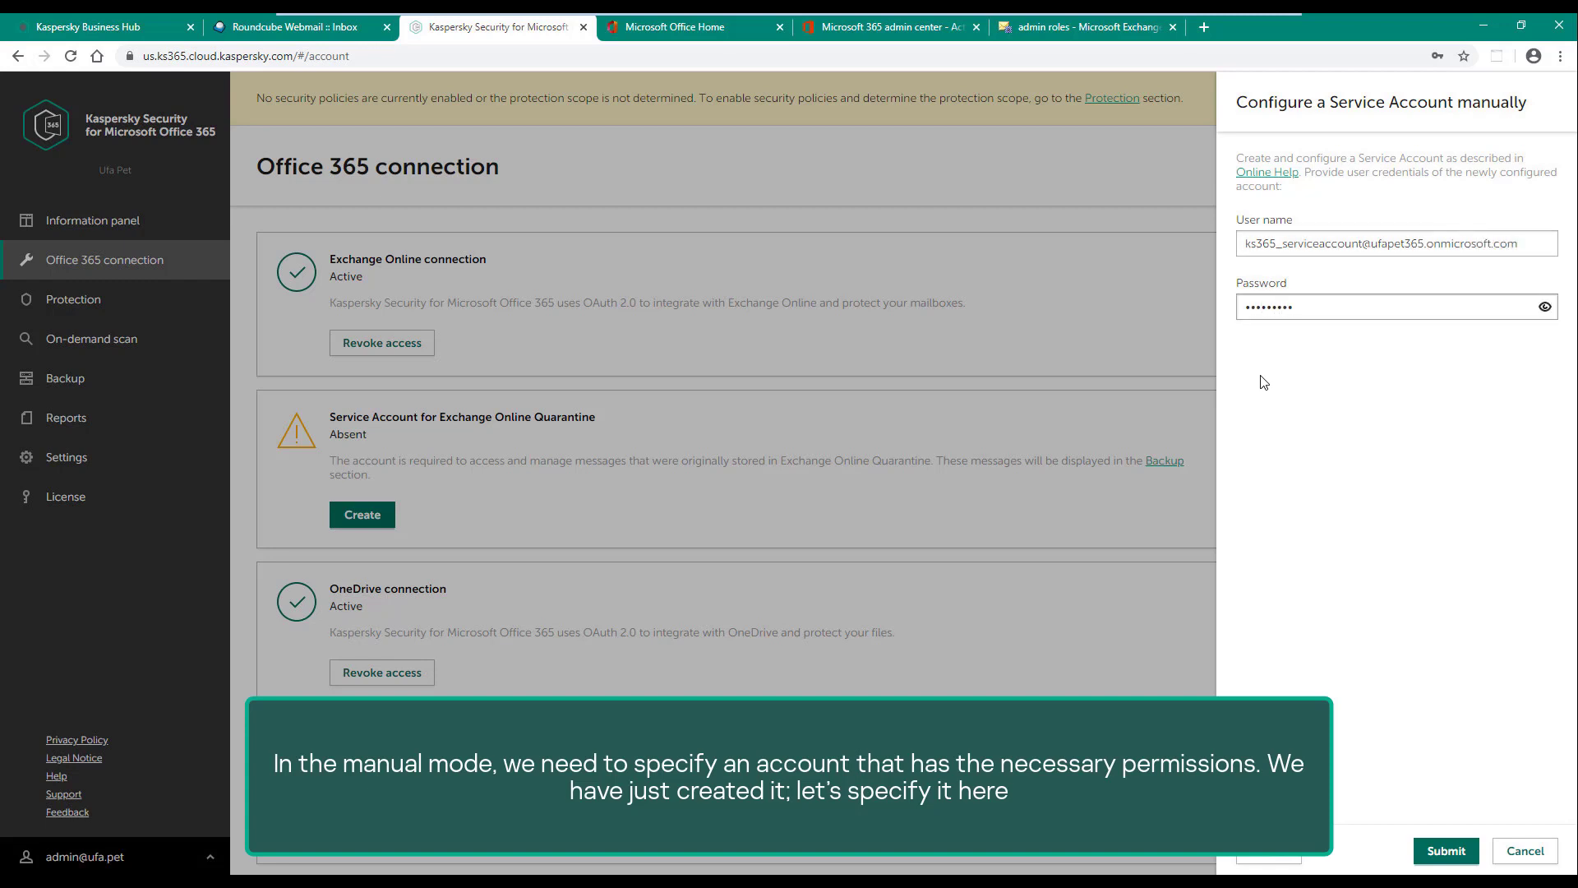
Submit the ks365_serviceaccount credentials for validation
left_click(1443, 850)
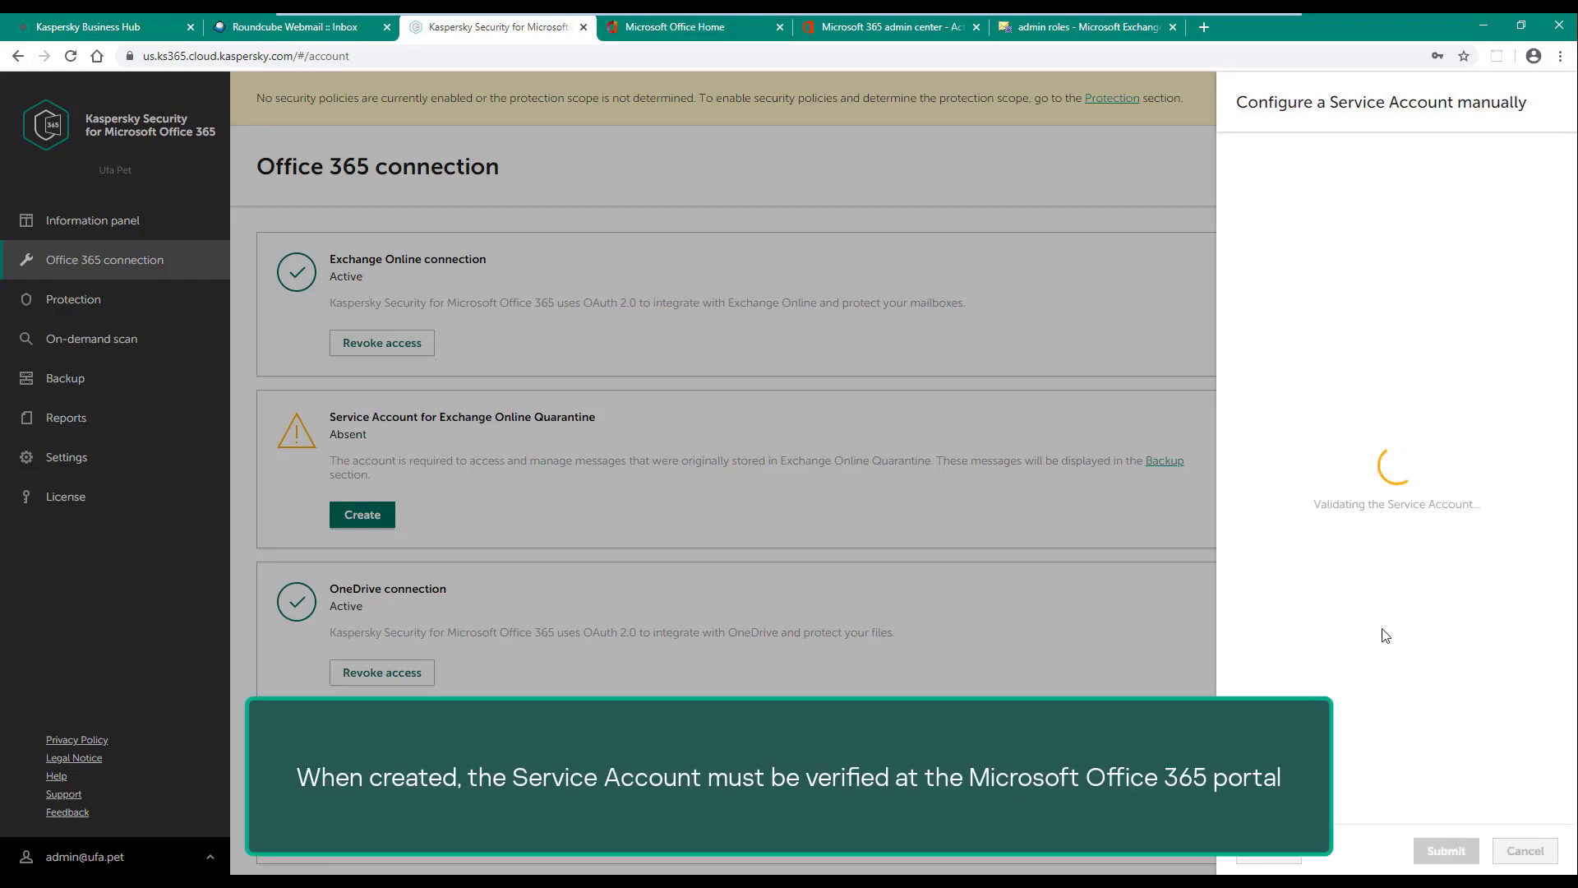